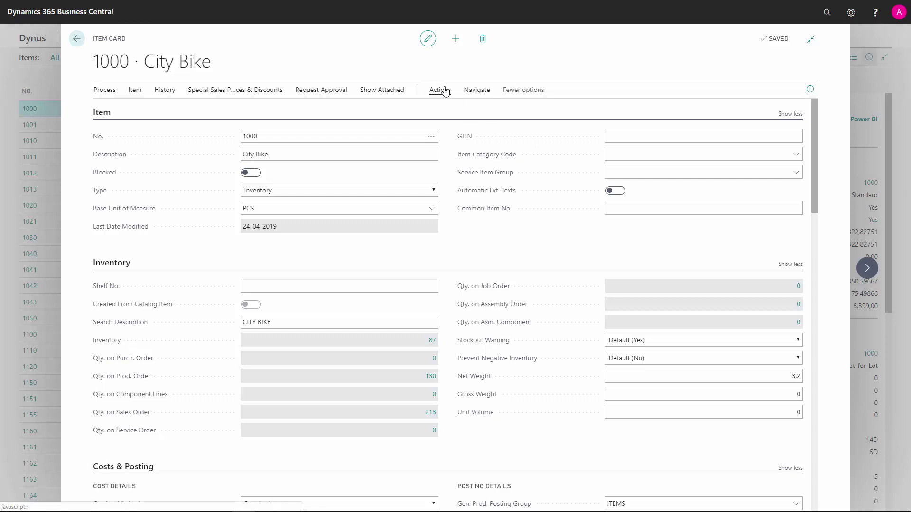
# Step: On the City Bike item card, show the Special Sales Prices & Discounts options under Actions
pyautogui.click(445, 91)
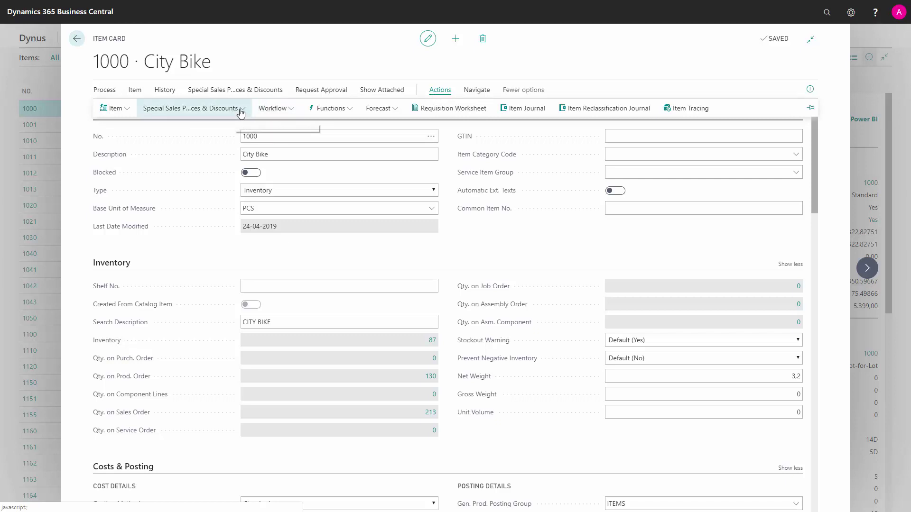
pyautogui.click(240, 110)
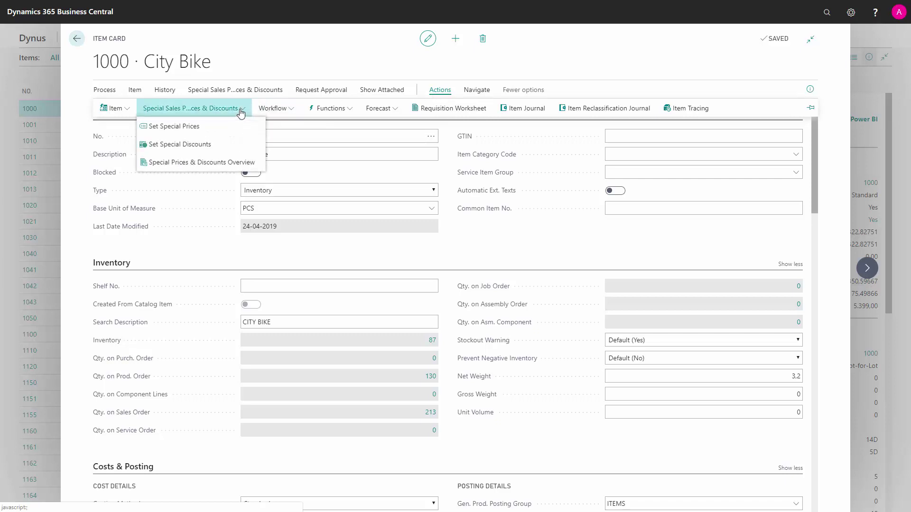
# Step: Add a Customer sales price for 20000: minimum quantity 20, unit price 4000
pyautogui.click(195, 129)
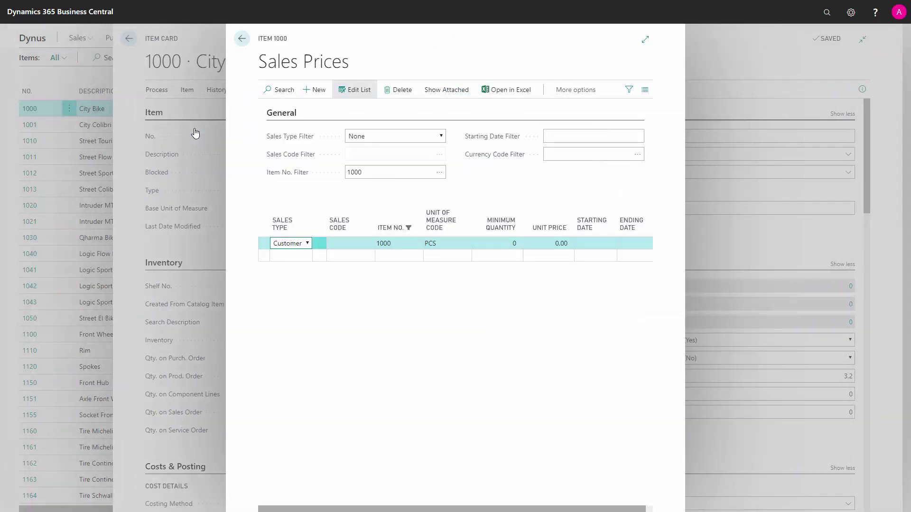
pyautogui.click(645, 39)
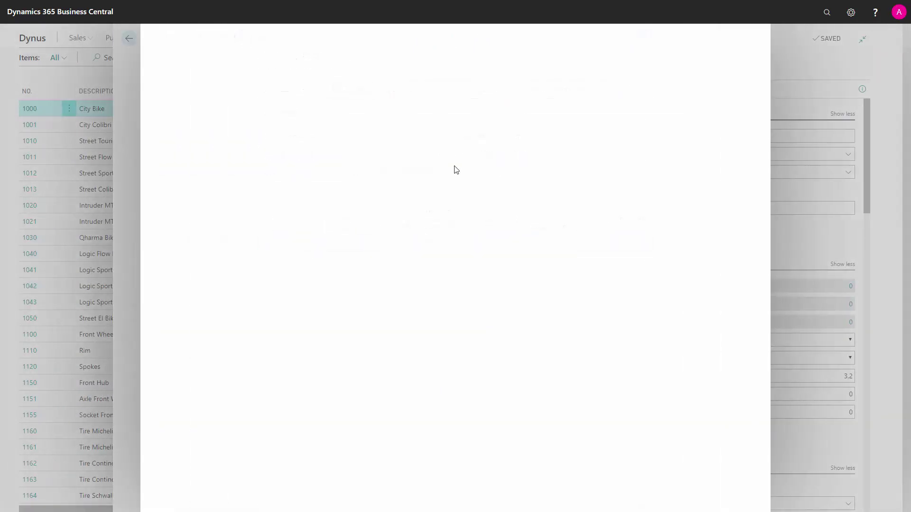
pyautogui.click(166, 236)
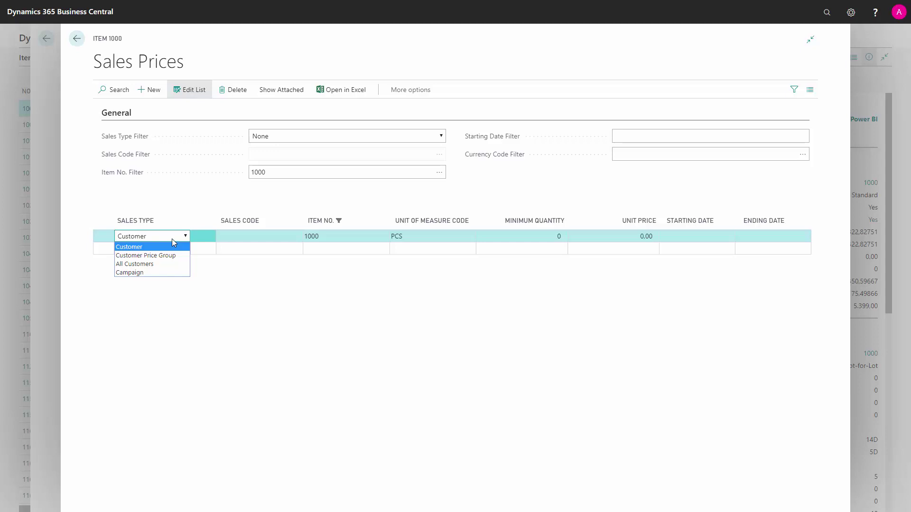
pyautogui.click(265, 234)
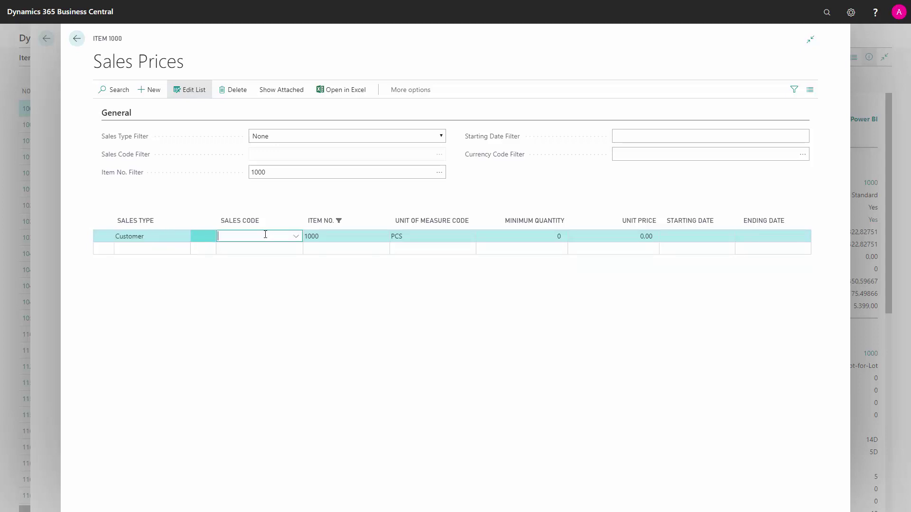
pyautogui.write('20000')
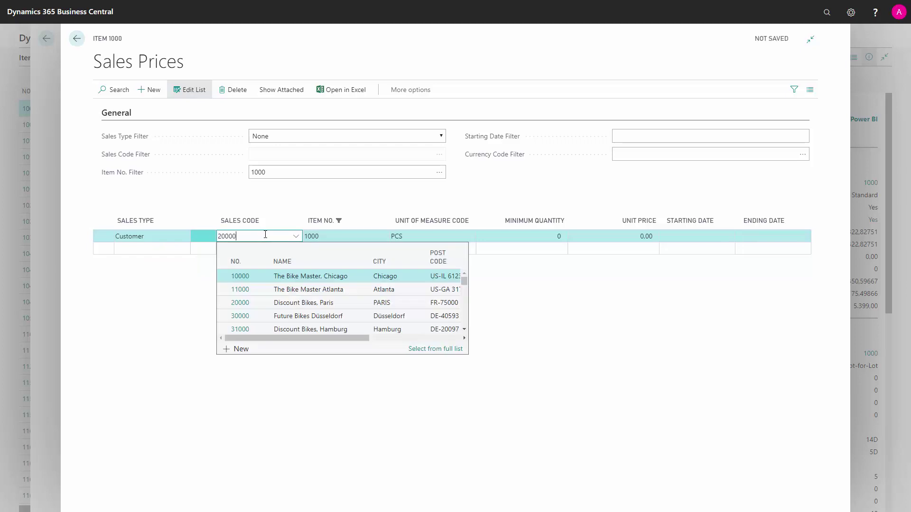
pyautogui.press('Tab')
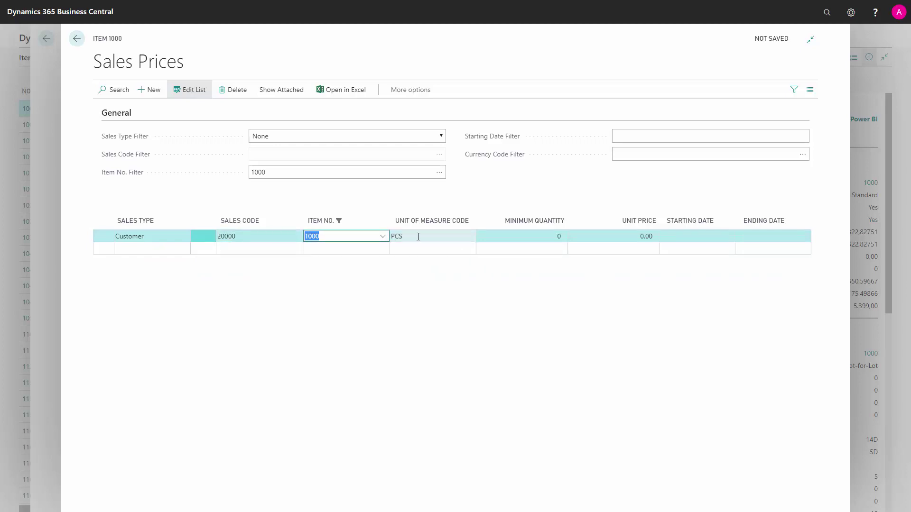
pyautogui.click(553, 236)
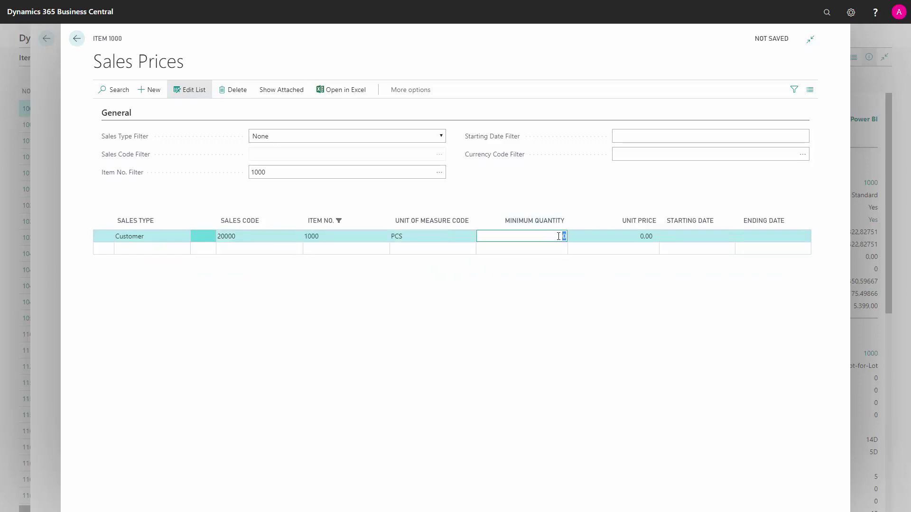
pyautogui.write('20')
pyautogui.press('Tab')
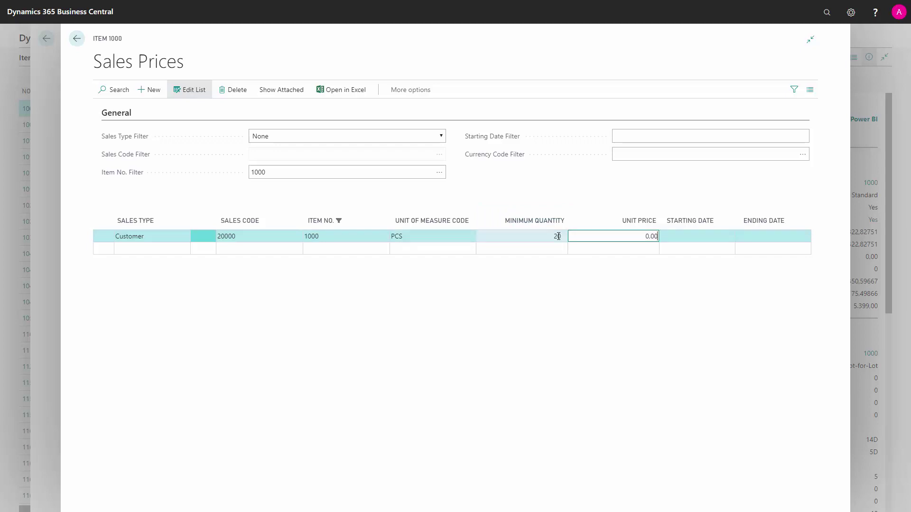
pyautogui.write('4000')
pyautogui.press('Tab')
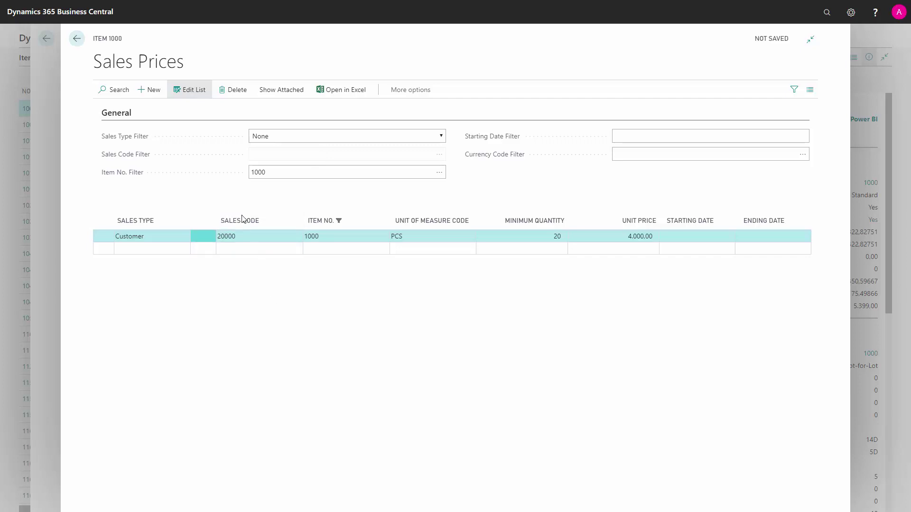
# Step: Return to the City Bike item card and open Set Special Discounts
pyautogui.click(81, 45)
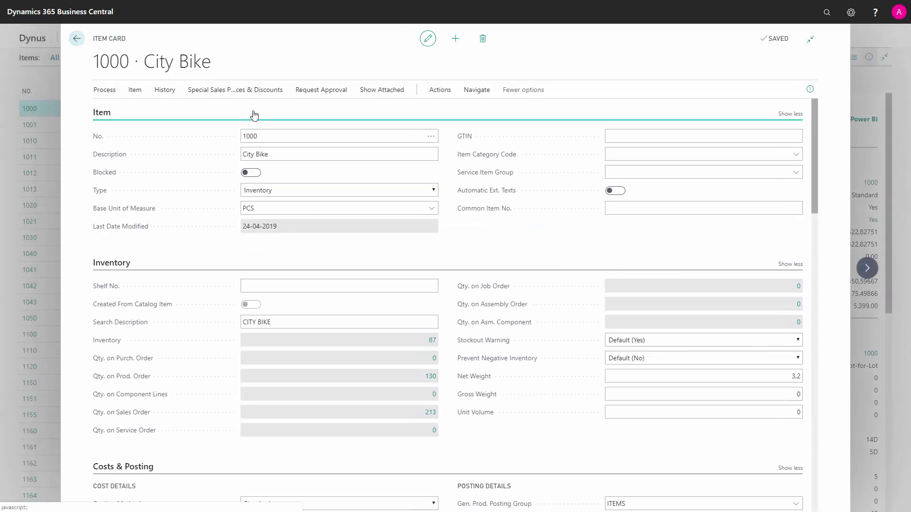
pyautogui.click(439, 90)
pyautogui.click(222, 117)
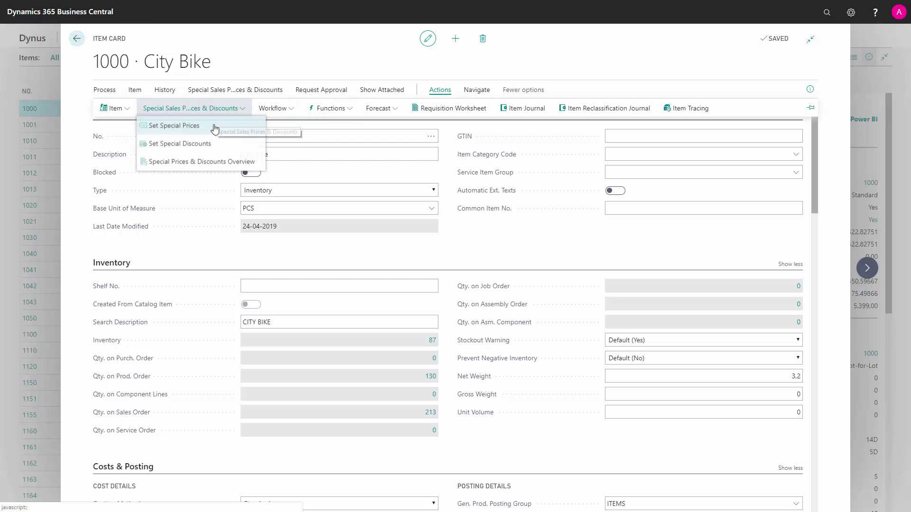
pyautogui.click(192, 145)
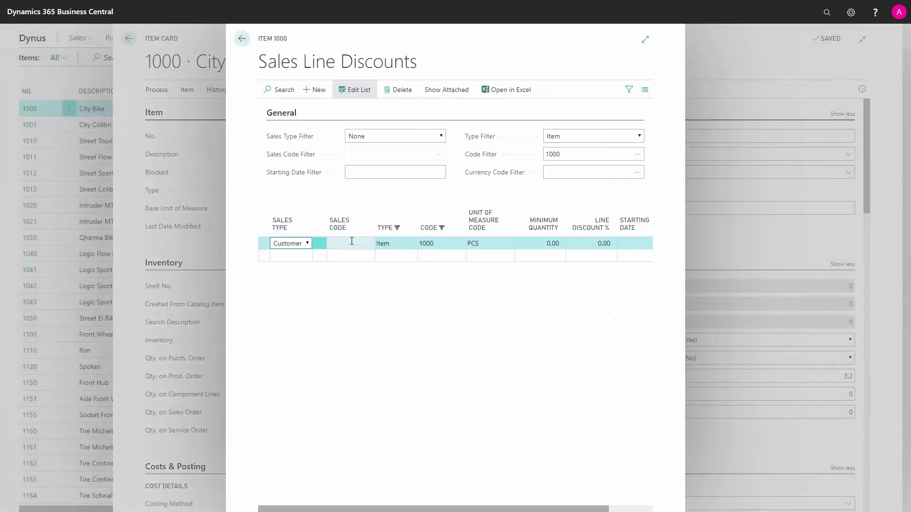
# Step: Add a line discount of 10% for customer 20000
pyautogui.click(348, 243)
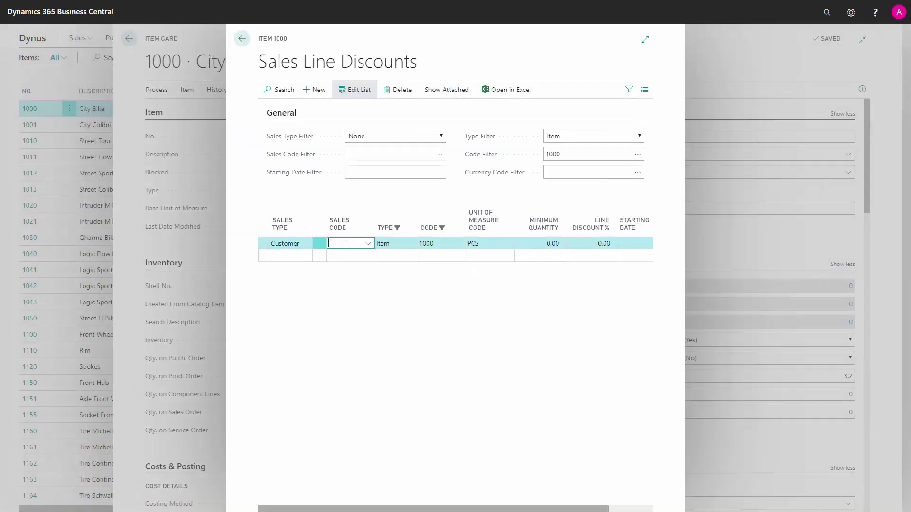
pyautogui.write('20000')
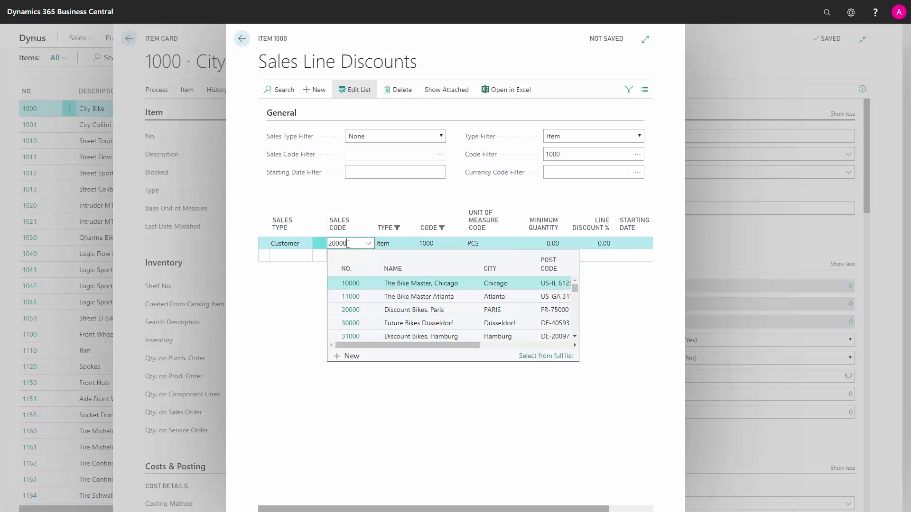
pyautogui.press('Tab')
pyautogui.press('Tab')
pyautogui.press('Tab')
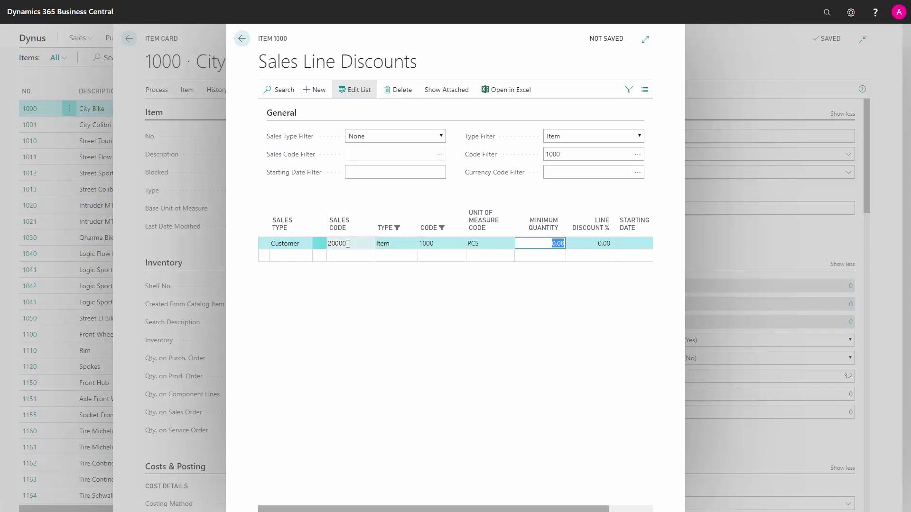
pyautogui.press('Tab')
pyautogui.write('10')
pyautogui.press('Tab')
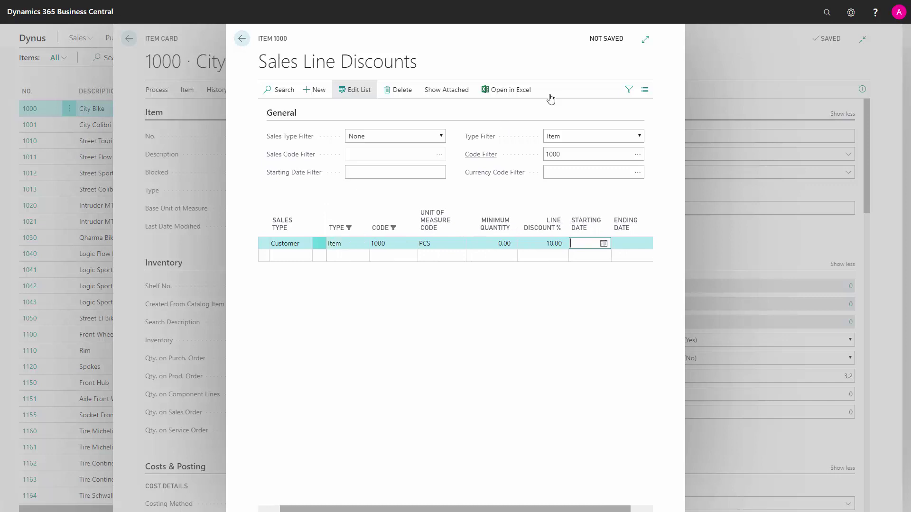
# Step: Make the discount valid from 01-01-2018 to 01-05-2018, then close the page
pyautogui.click(645, 39)
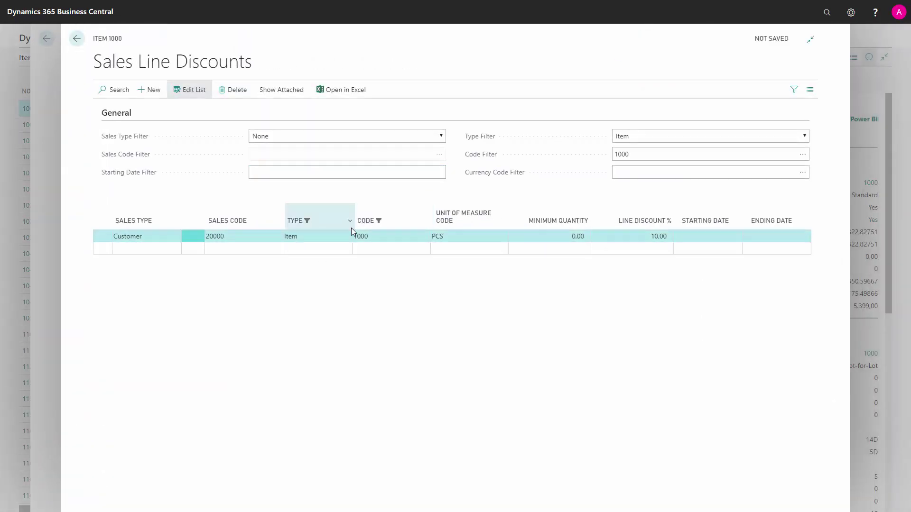
pyautogui.click(711, 237)
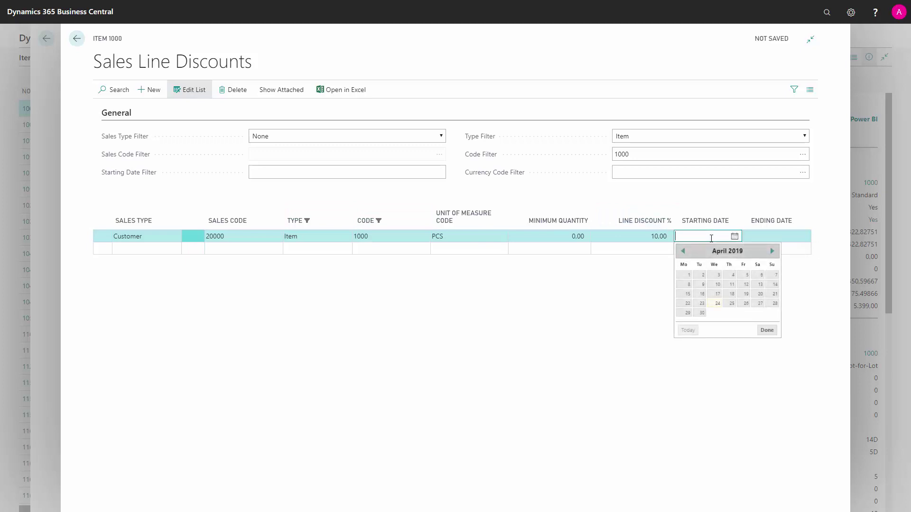
pyautogui.write('010118')
pyautogui.press('Tab')
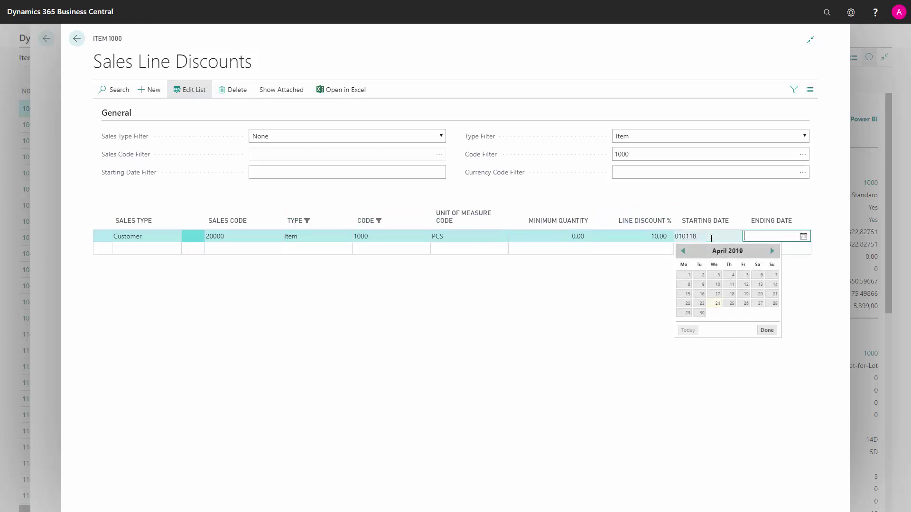
pyautogui.write('01')
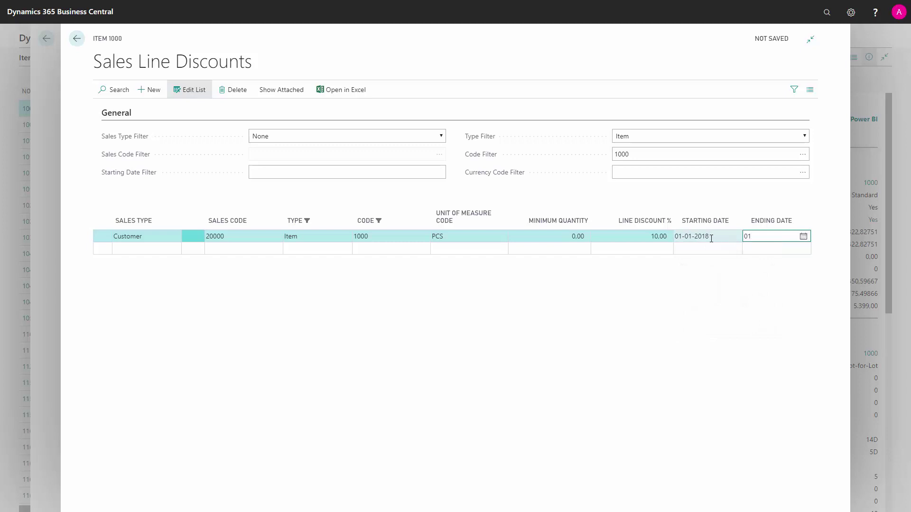
pyautogui.write('0518')
pyautogui.click(659, 247)
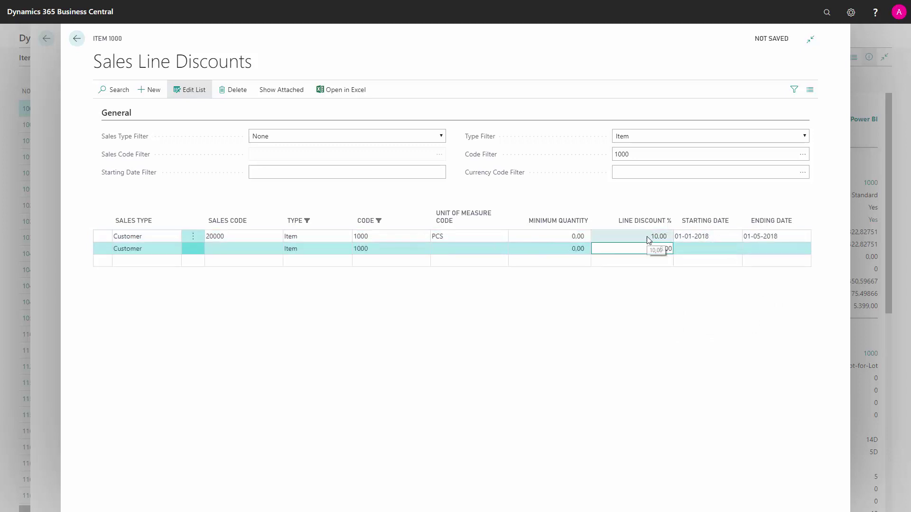
pyautogui.press('Escape')
pyautogui.click(440, 90)
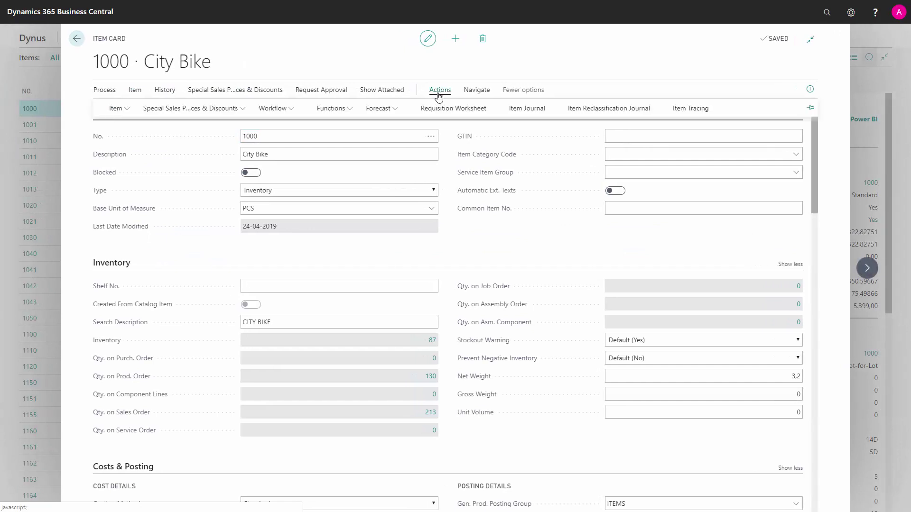
pyautogui.click(223, 109)
pyautogui.click(196, 163)
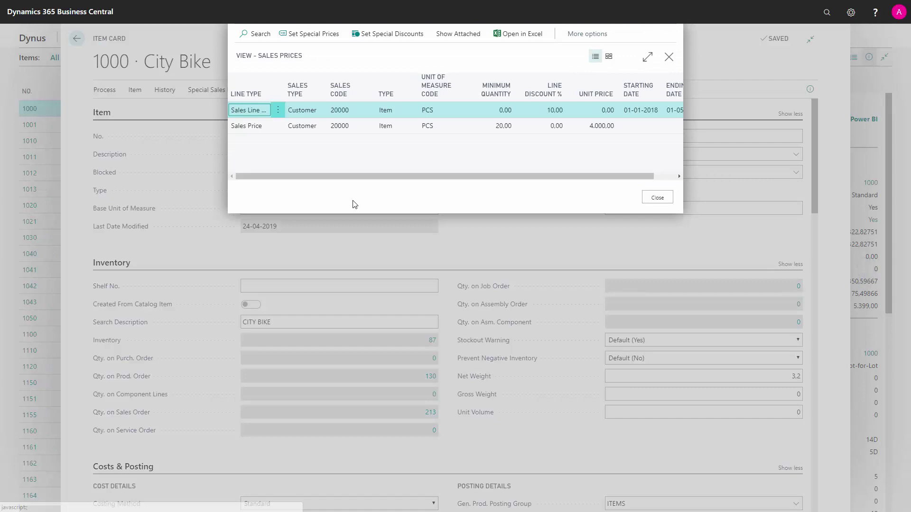
pyautogui.click(647, 56)
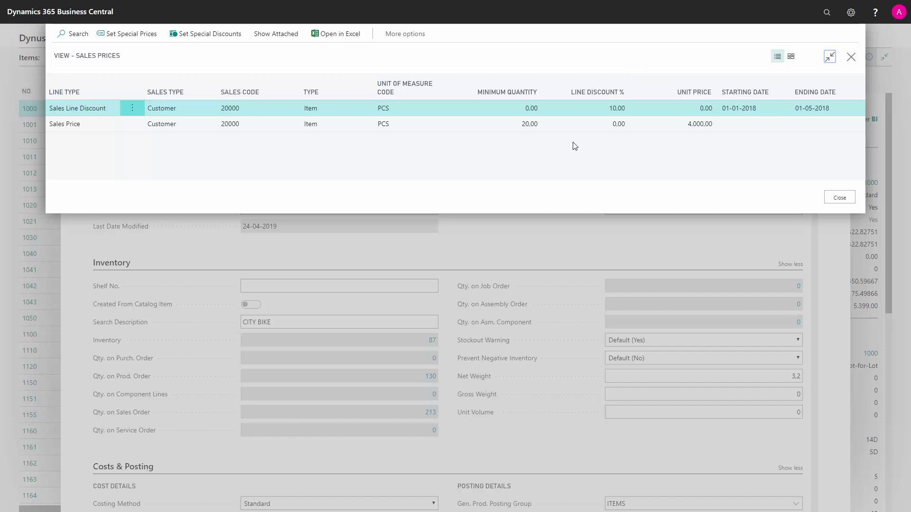
pyautogui.press('Escape')
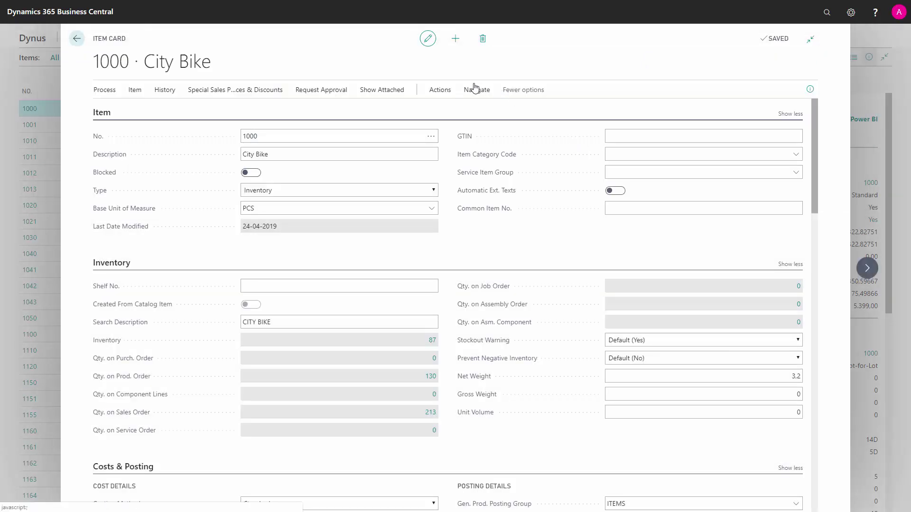
# Step: Browse City Bike's history entry types under Navigate > History, then list its Availability views
pyautogui.click(476, 90)
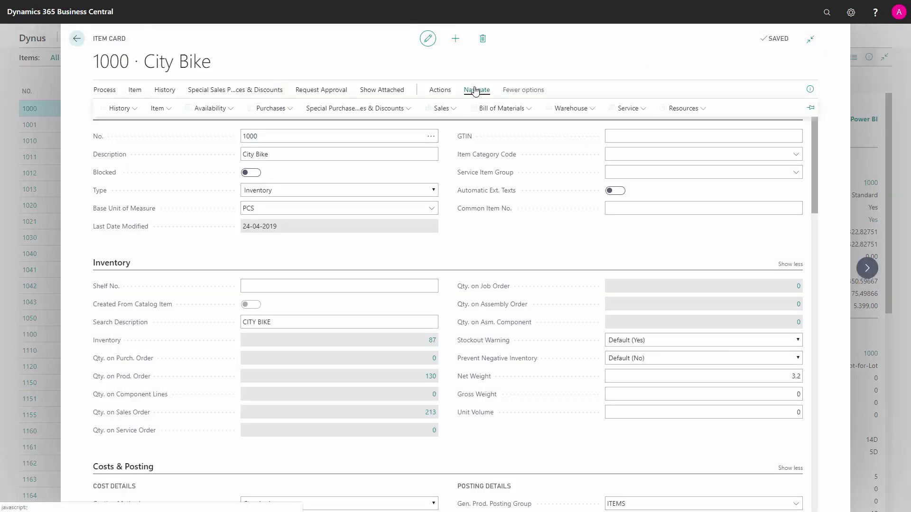
pyautogui.click(131, 111)
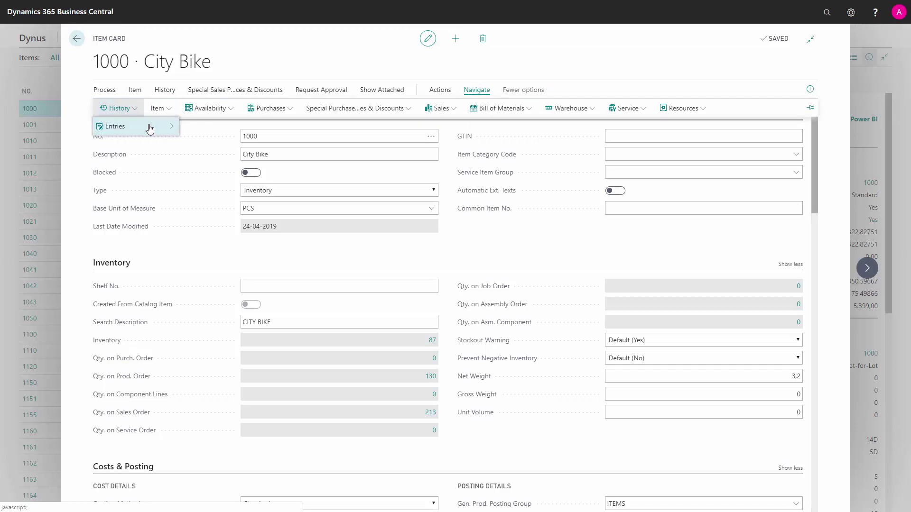
pyautogui.click(171, 129)
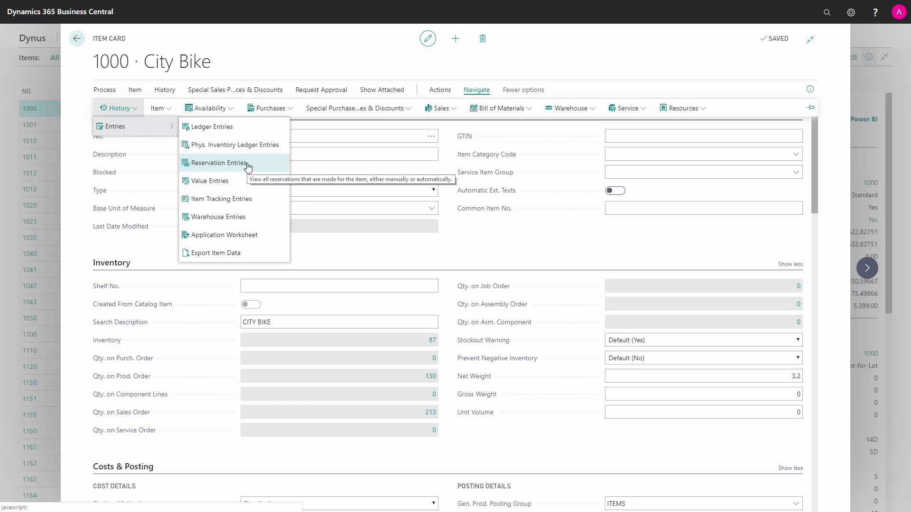
pyautogui.click(232, 114)
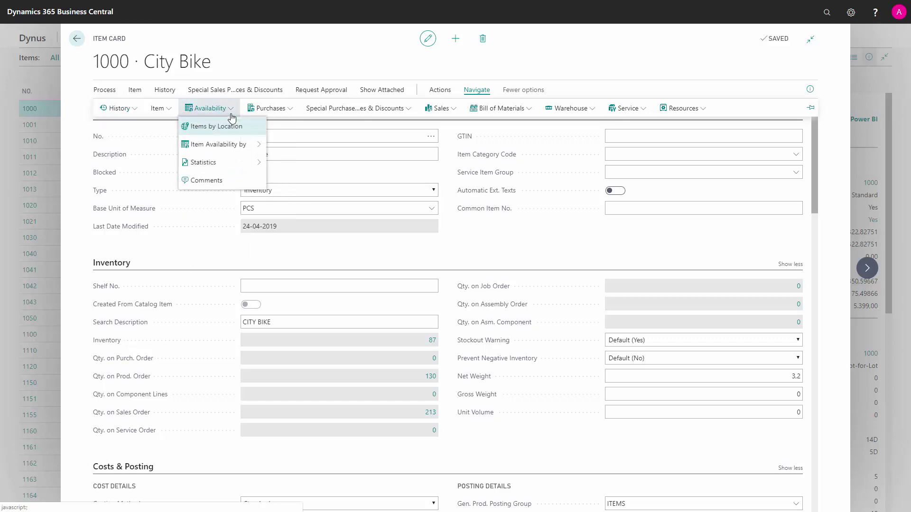
pyautogui.click(223, 126)
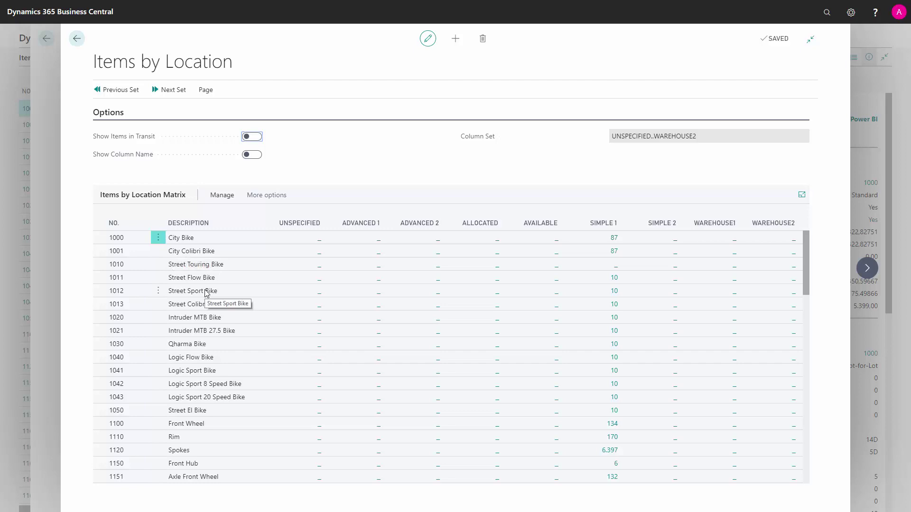
pyautogui.click(77, 38)
pyautogui.click(476, 90)
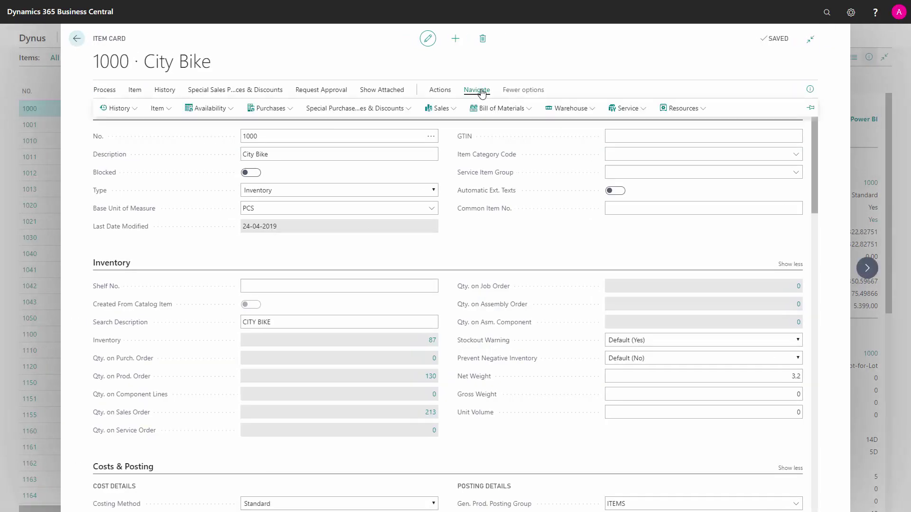
pyautogui.click(455, 109)
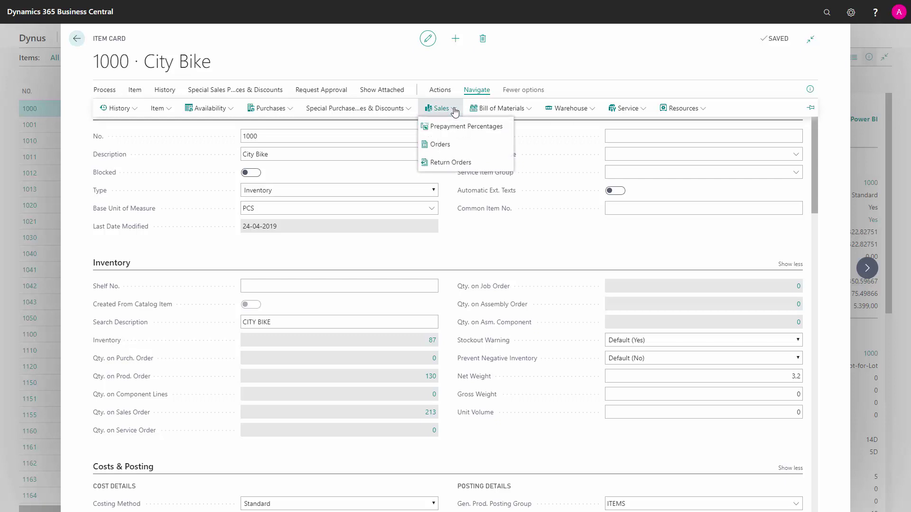
pyautogui.click(467, 126)
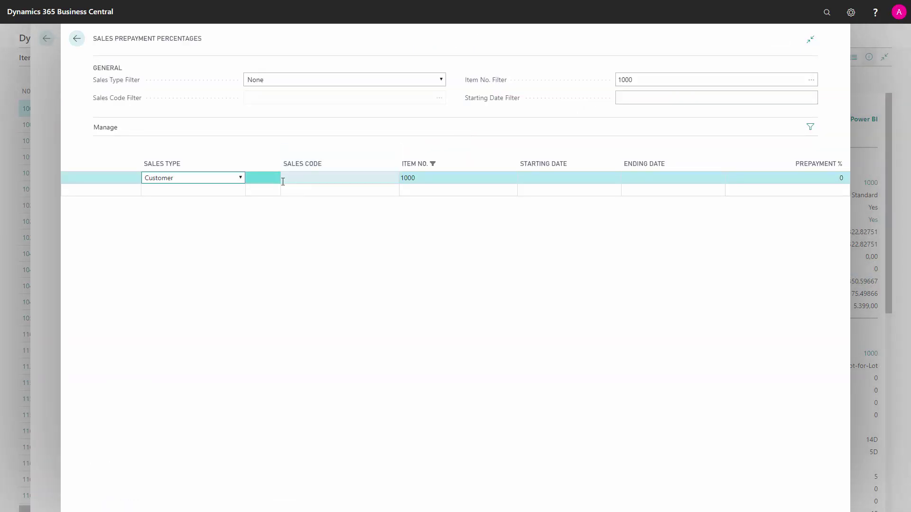
pyautogui.click(240, 179)
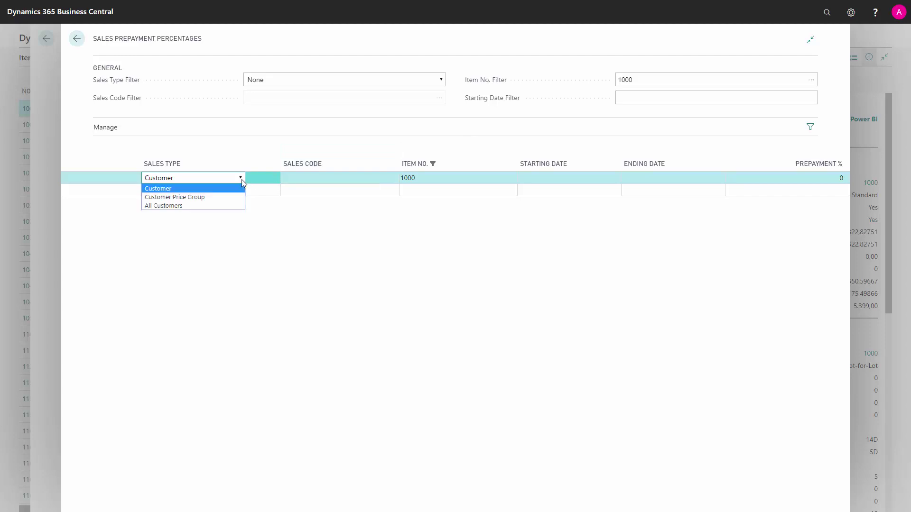
pyautogui.click(241, 179)
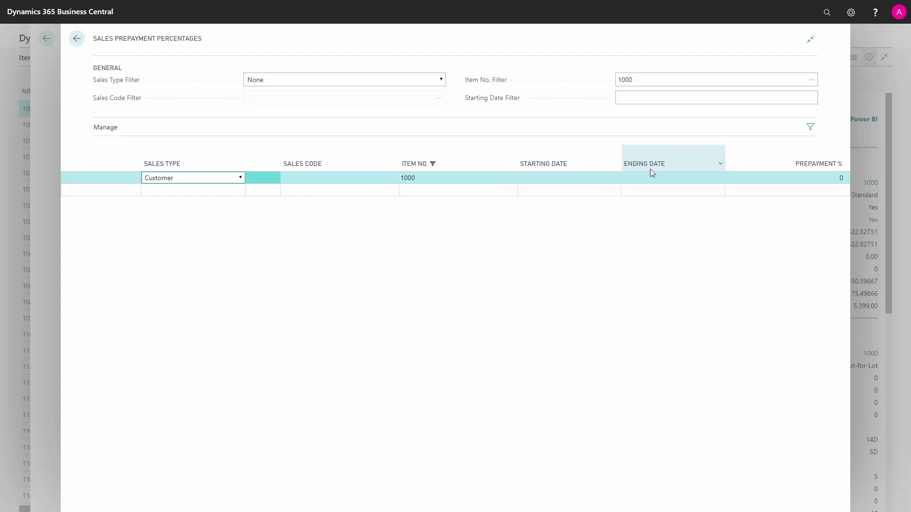
pyautogui.click(817, 176)
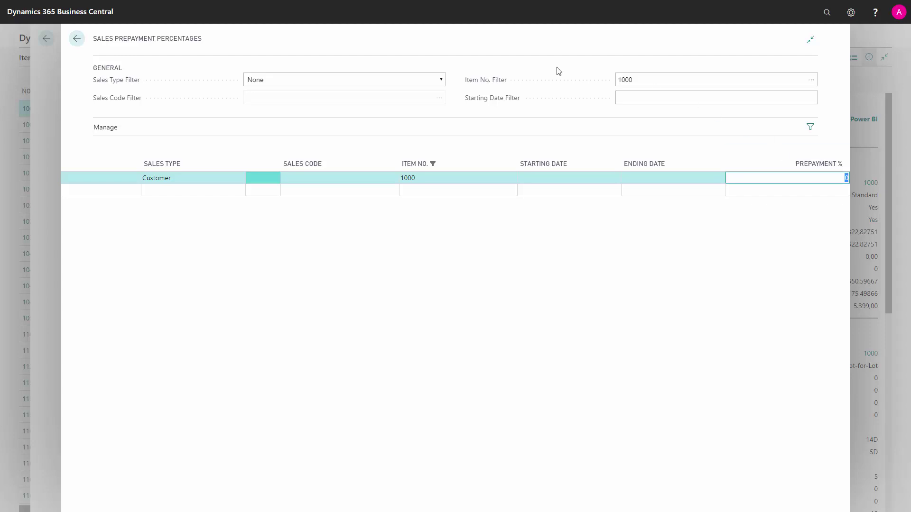
pyautogui.click(71, 43)
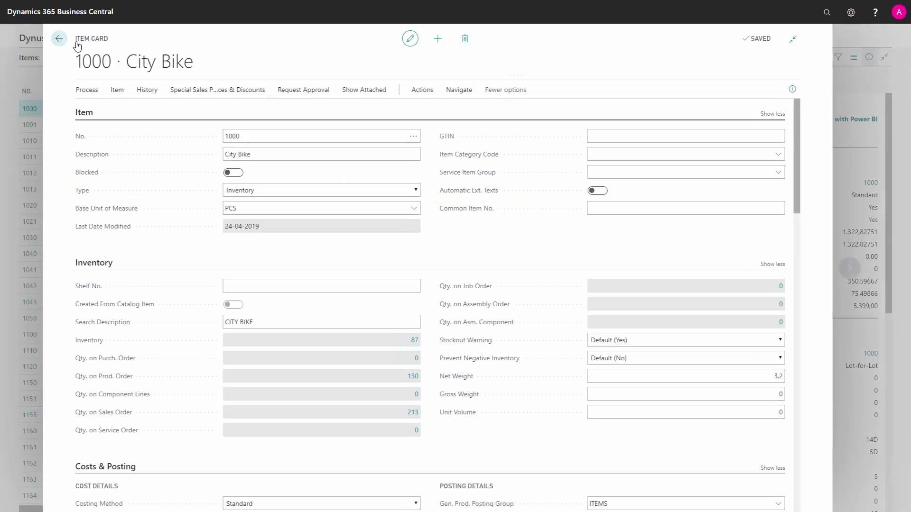
pyautogui.click(432, 110)
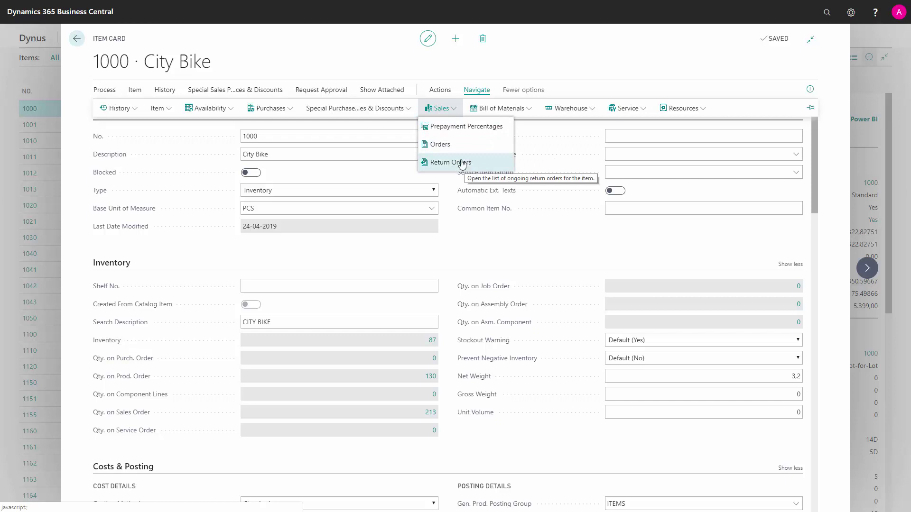
pyautogui.click(443, 148)
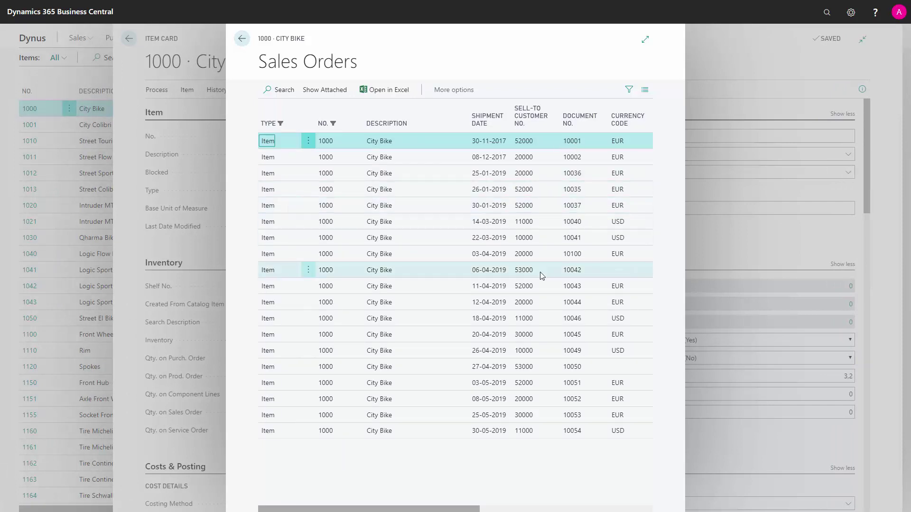
# Step: Close Sales Orders and show the Bill of Materials Assembly options, including Calc. Unit Price
pyautogui.click(242, 39)
pyautogui.click(478, 92)
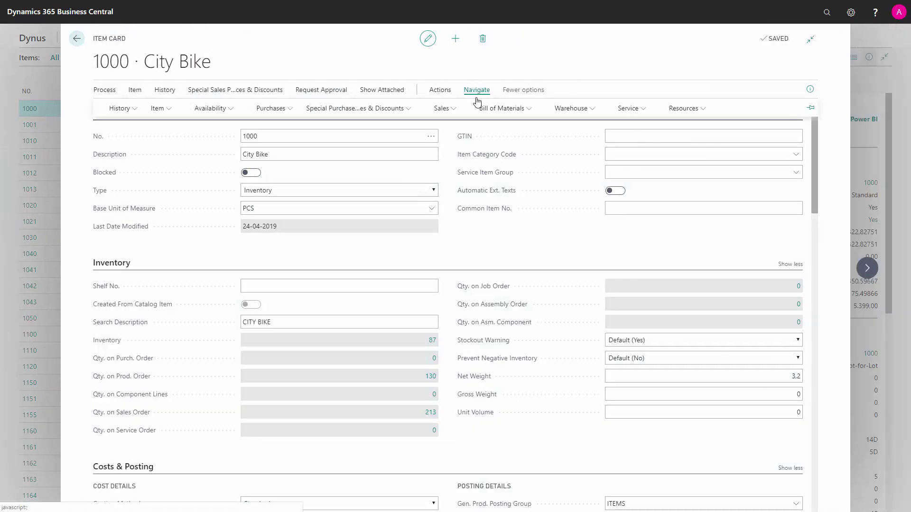
pyautogui.click(514, 110)
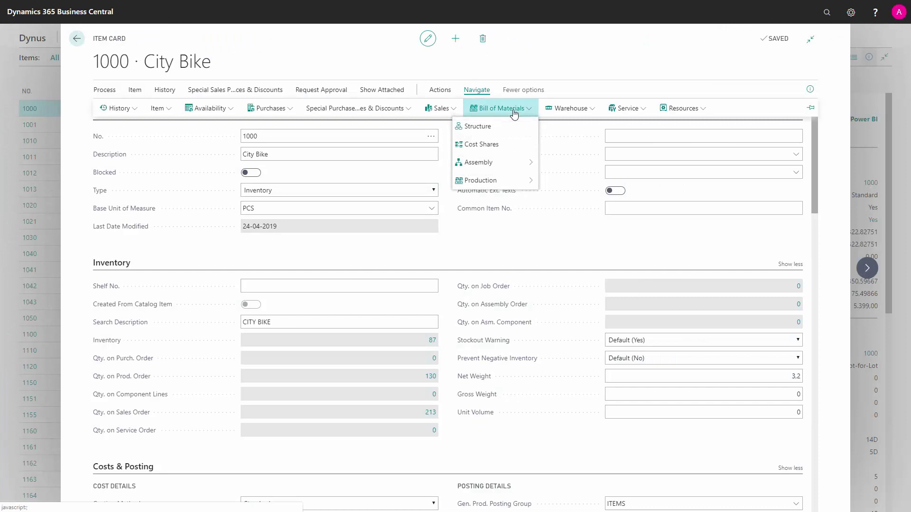
pyautogui.moveTo(523, 166)
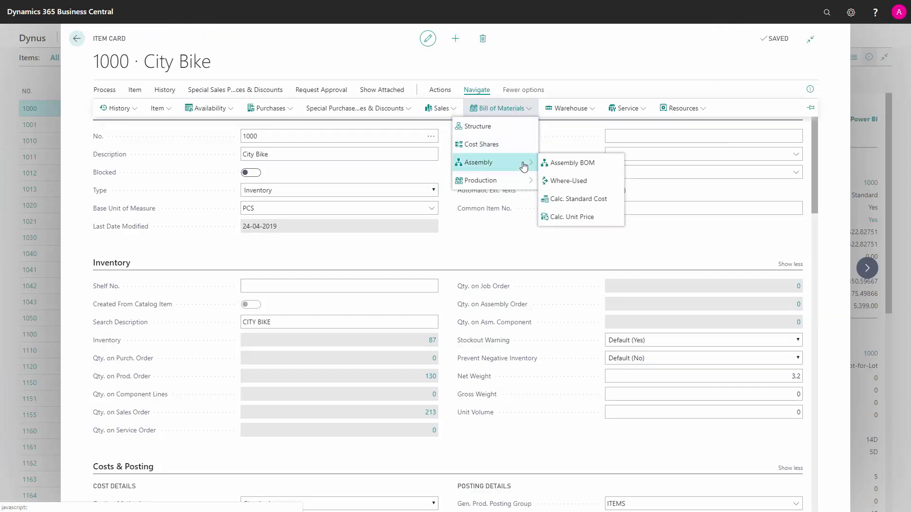